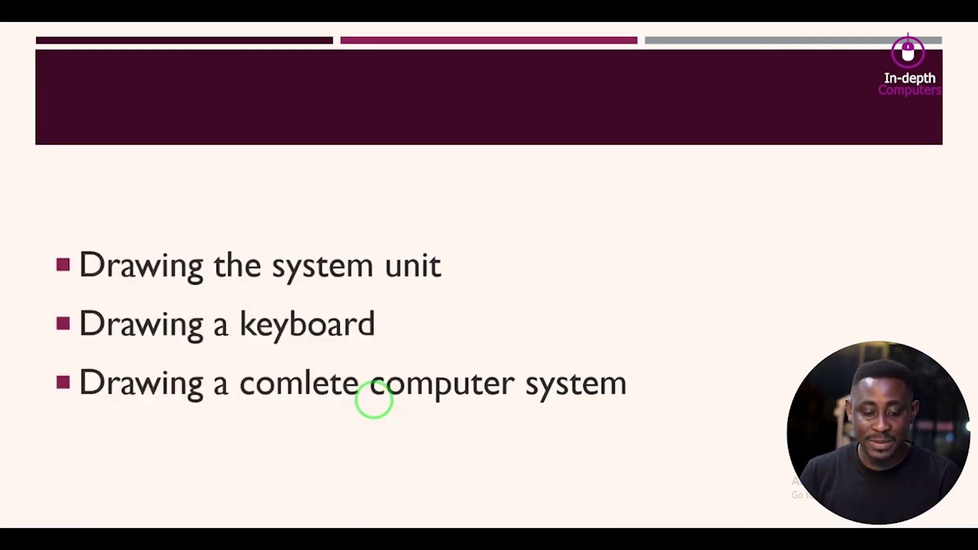
Step: Bring up the Windows Start menu over the three-topic slide during the slideshow
key(super)
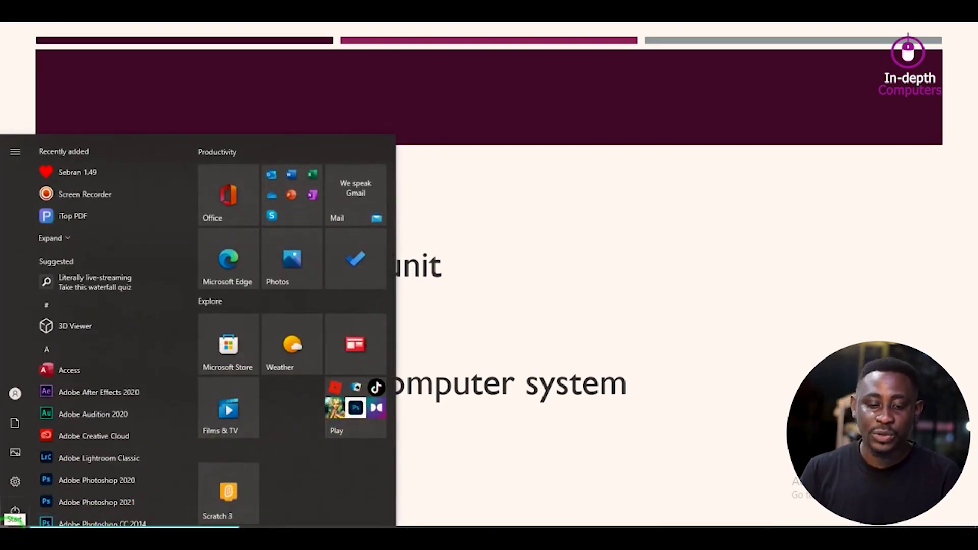
Step: Exit the slideshow and search the Start menu for 'paint'
click(14, 525)
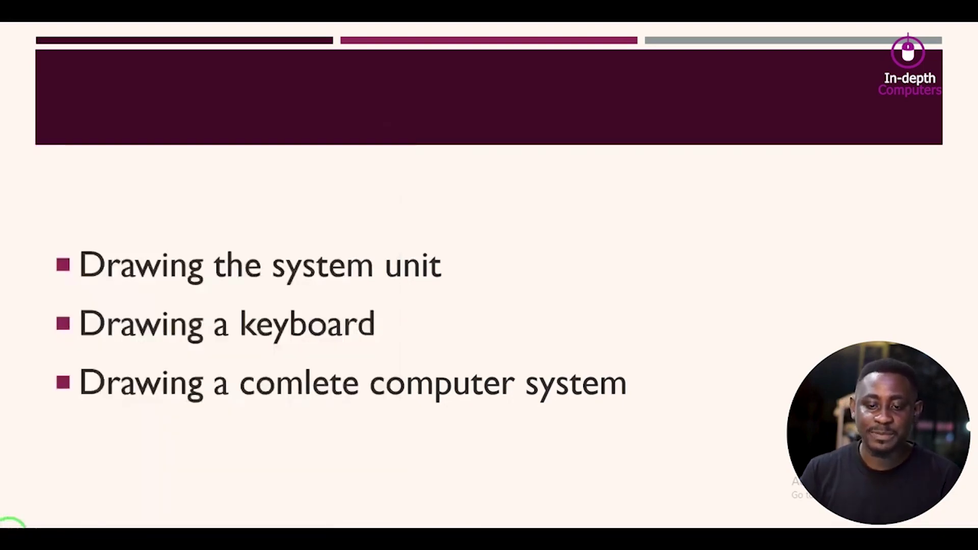
key(Escape)
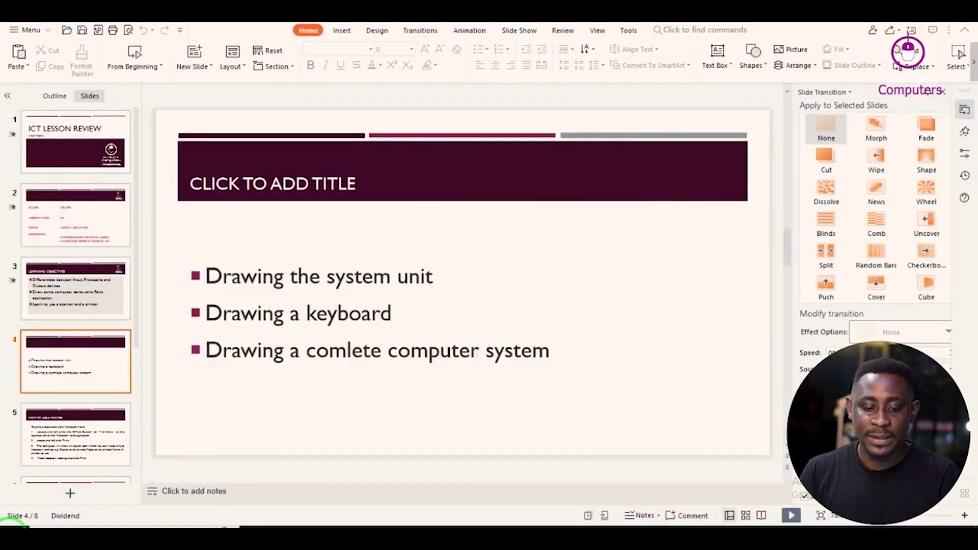
click(14, 525)
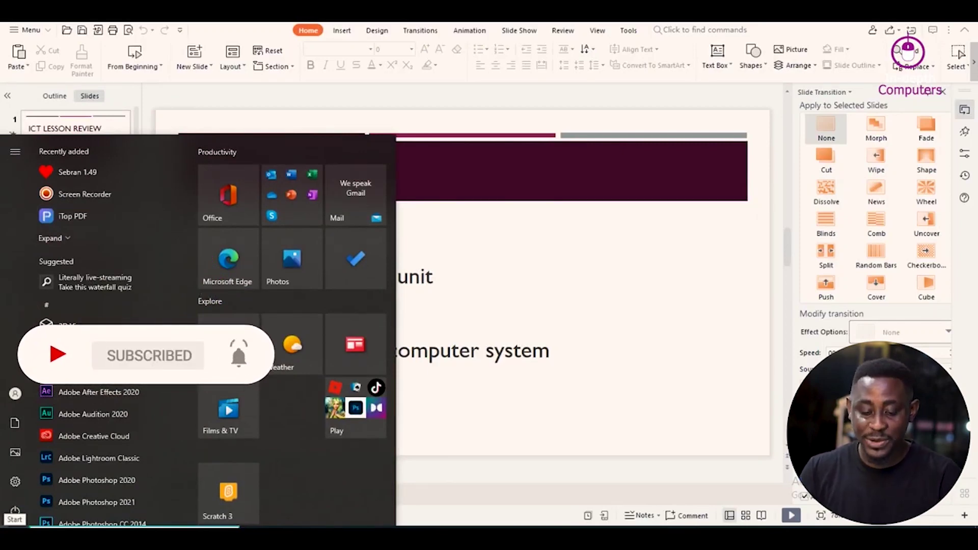
text(paint)
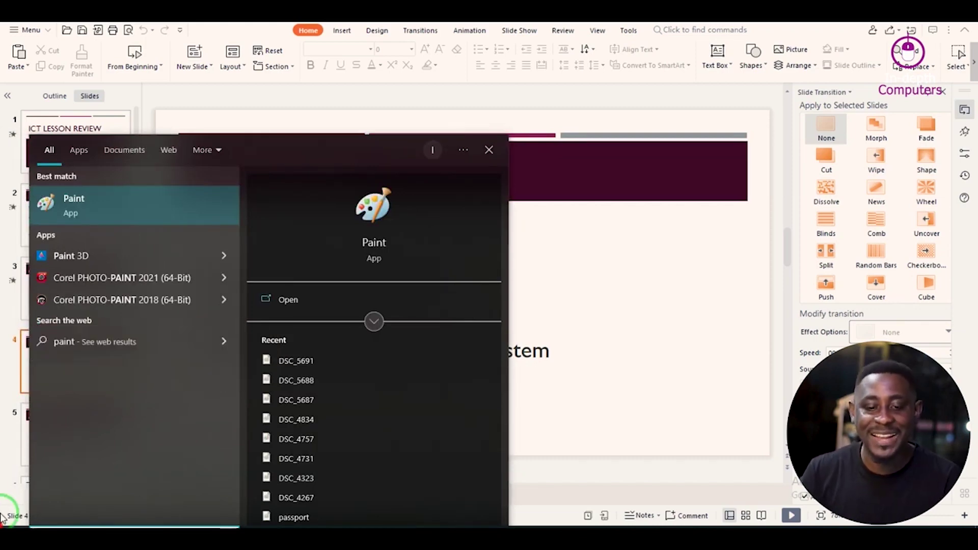
Step: Launch Paint from the best-match search result to get a blank 1594 × 734px canvas
click(120, 203)
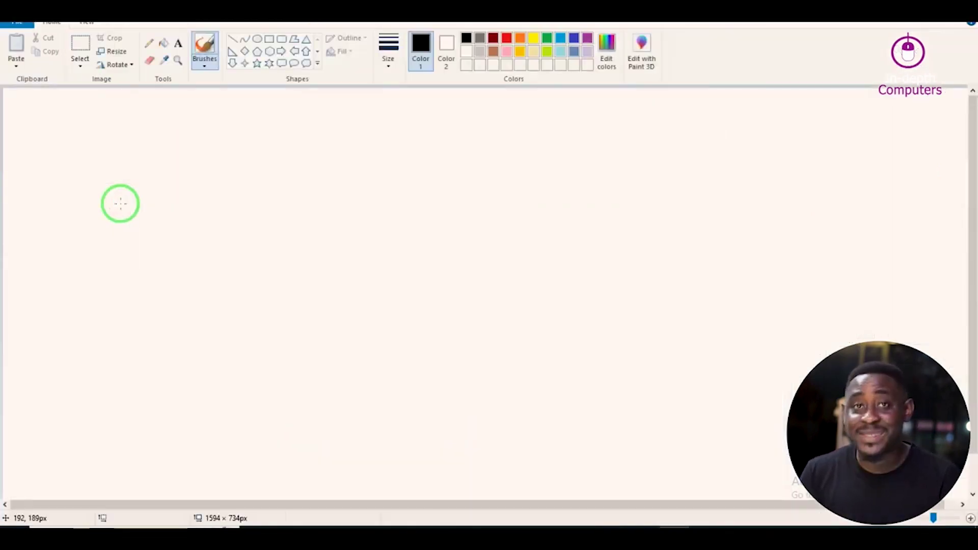
drag(120, 203, 178, 186)
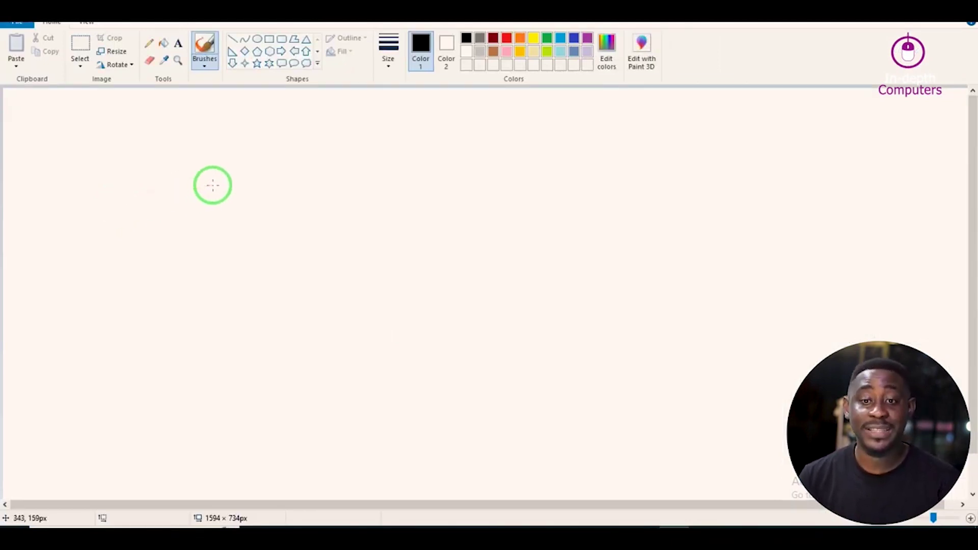
Step: Draw a tall 242 × 423px tower rectangle with a thin rounded slot across its top
click(269, 40)
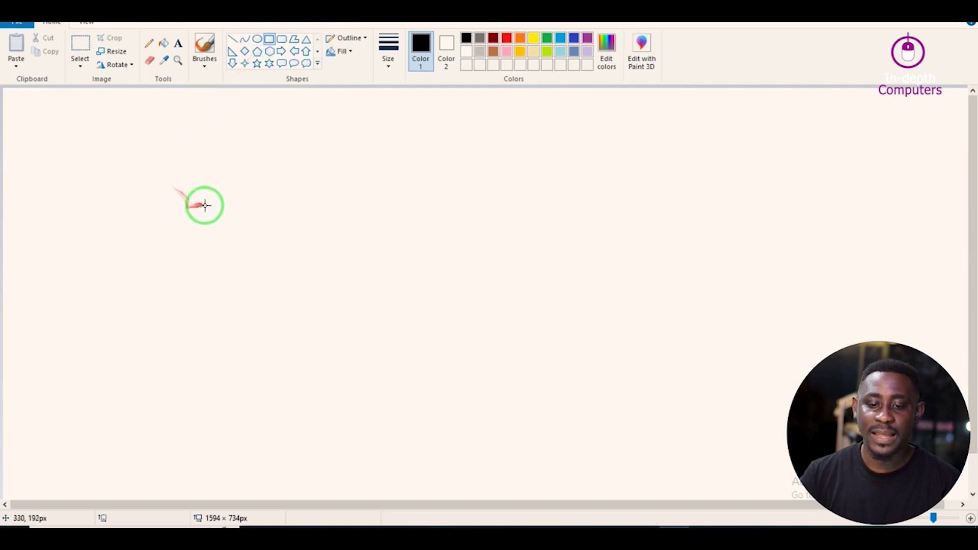
drag(405, 209, 554, 467)
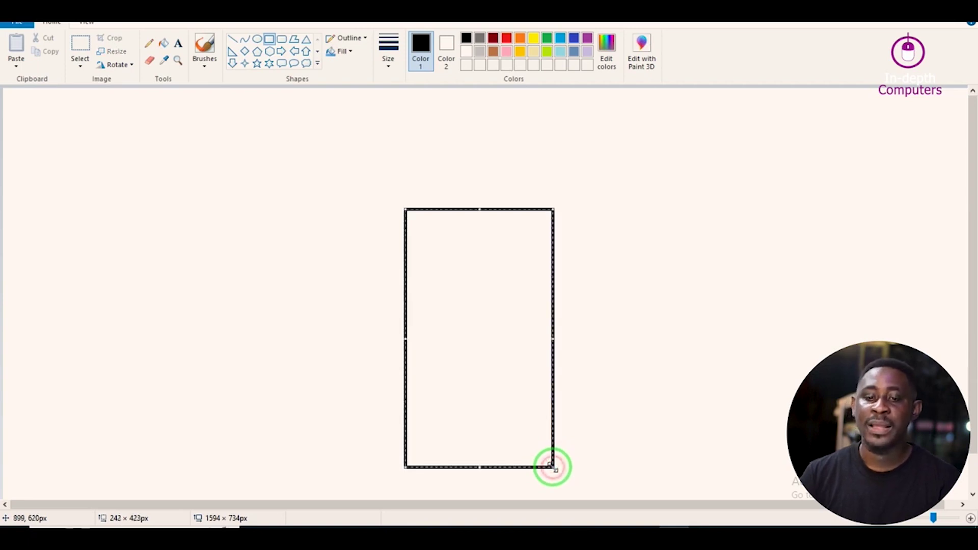
click(282, 40)
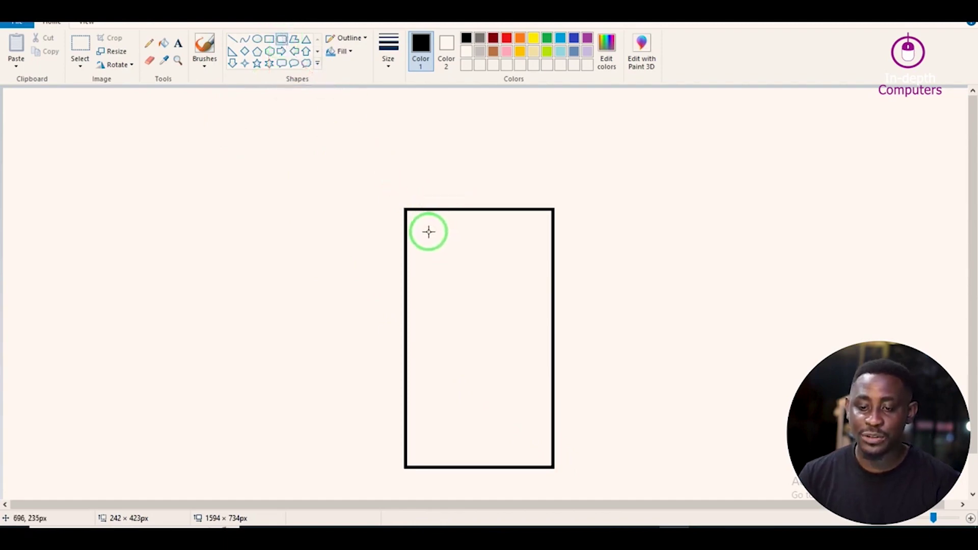
drag(429, 232, 532, 249)
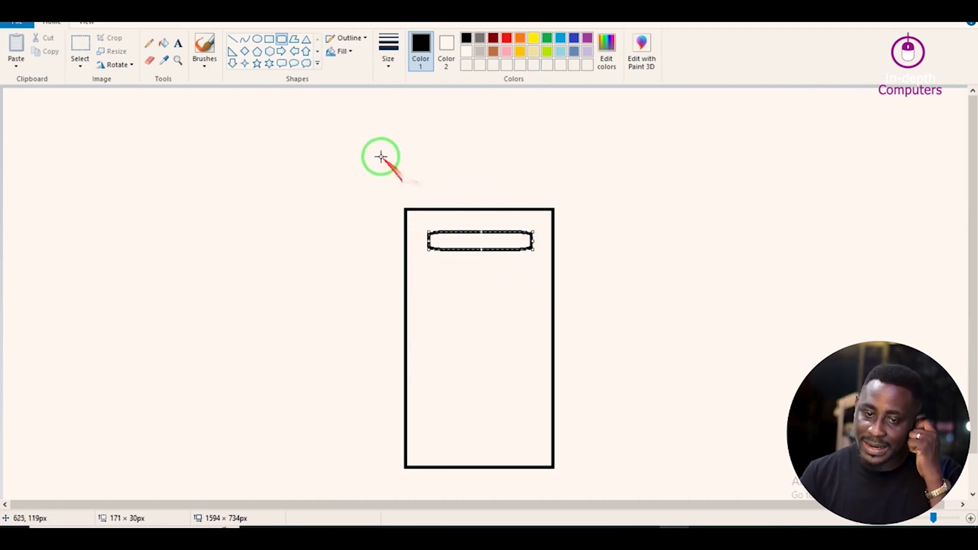
Step: Add a tiny round button below the slot and two small rectangular ports lower on the tower
click(259, 39)
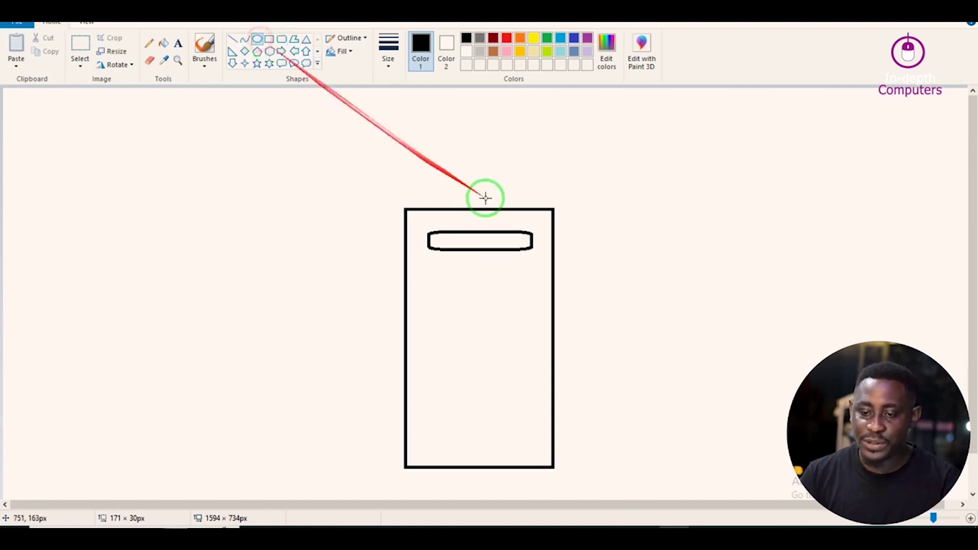
drag(501, 264, 507, 275)
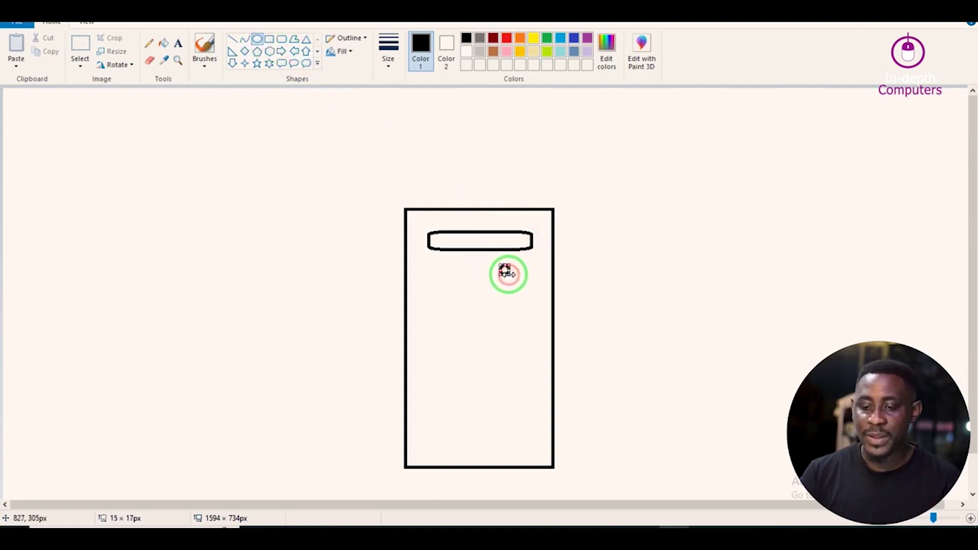
click(268, 41)
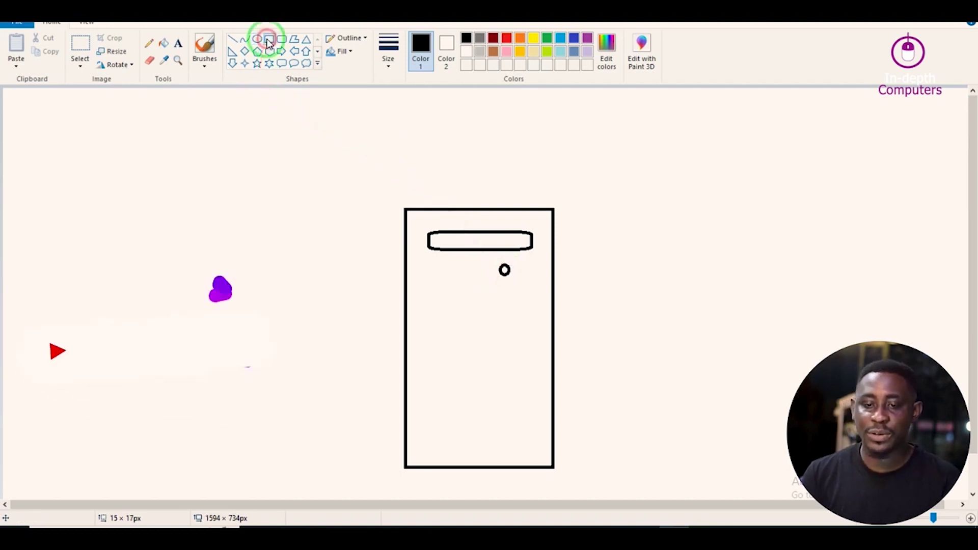
drag(434, 350, 443, 356)
click(485, 361)
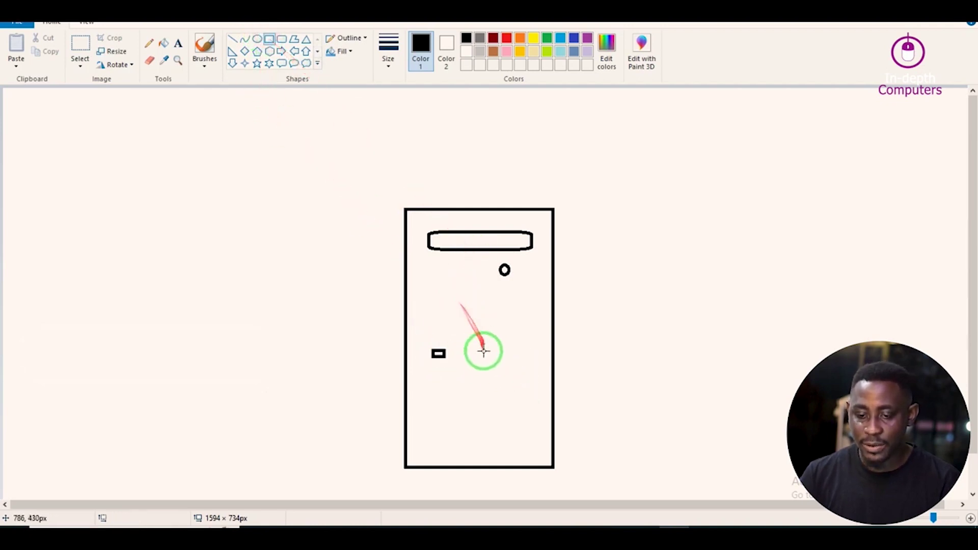
drag(485, 349, 490, 356)
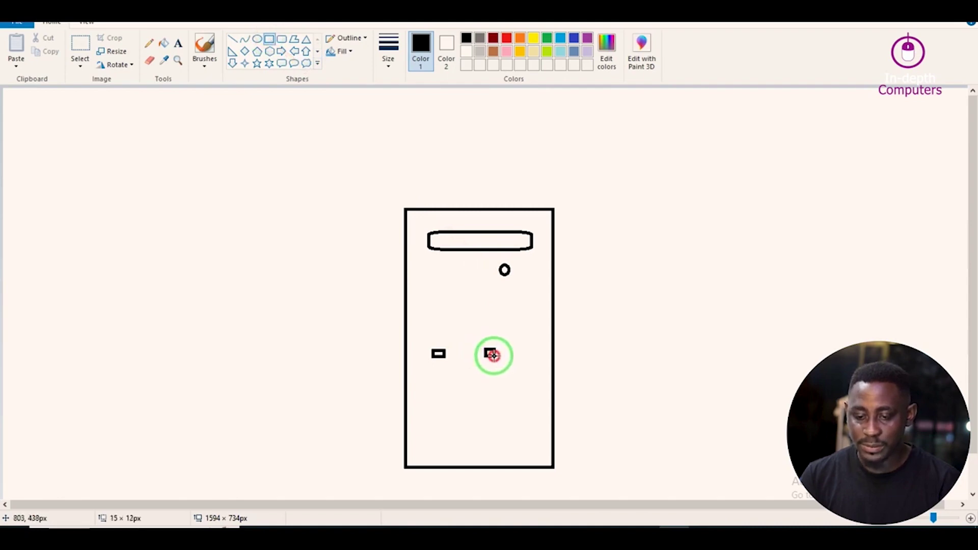
drag(494, 355, 495, 354)
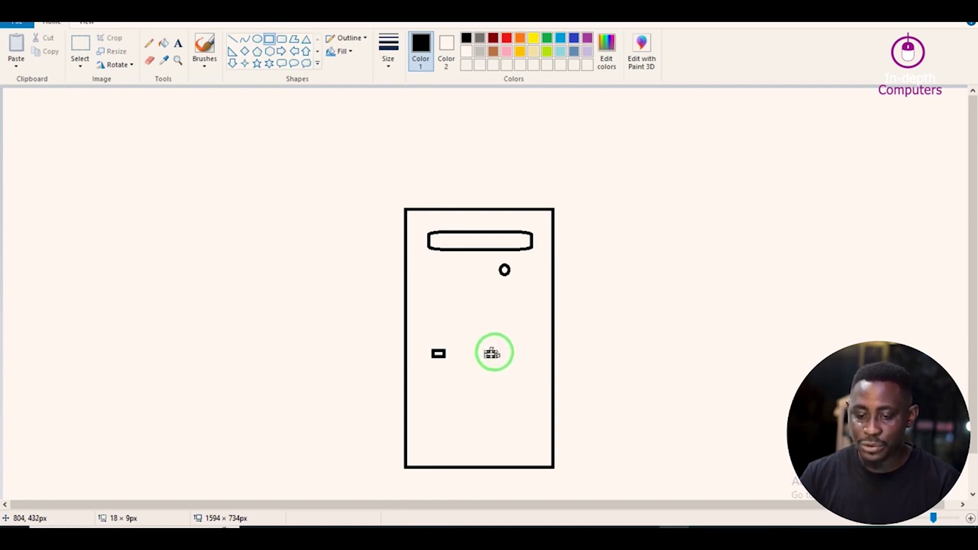
mouse_move(494, 351)
mouse_down()
mouse_move(506, 351)
mouse_move(481, 349)
mouse_up()
click(634, 307)
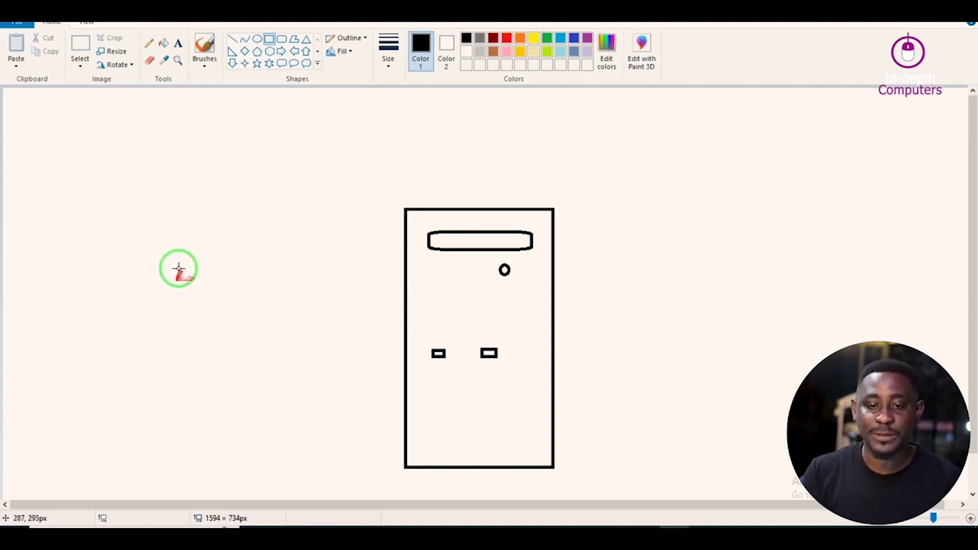
Step: Draw a wide keyboard rectangle left of the tower with a long space bar and two top key rectangles
click(268, 39)
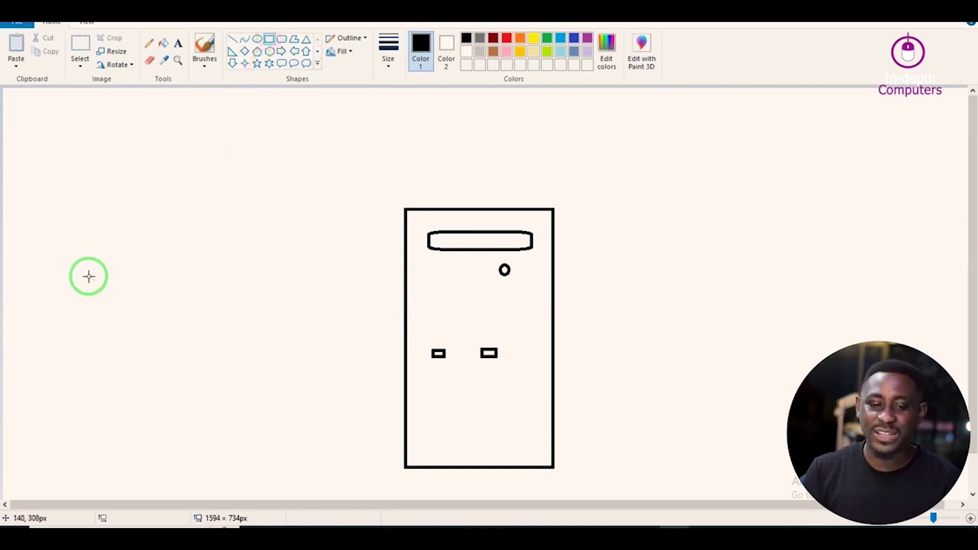
drag(88, 277, 368, 373)
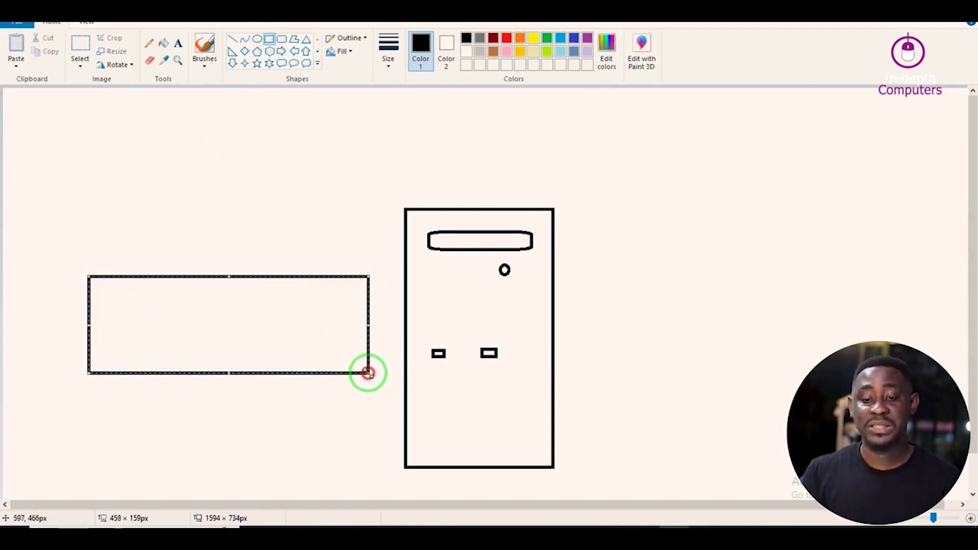
click(270, 40)
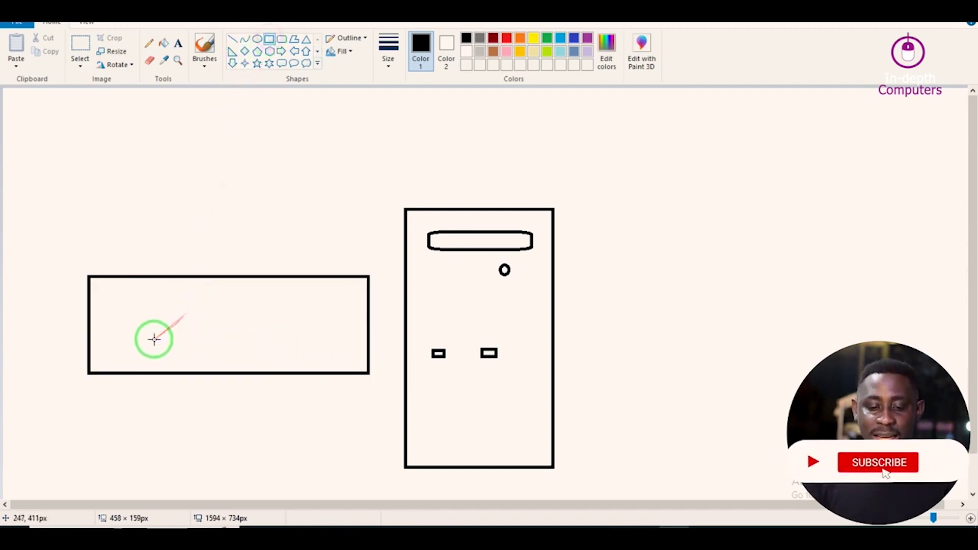
mouse_move(125, 353)
mouse_down()
mouse_move(286, 354)
mouse_move(325, 364)
mouse_up()
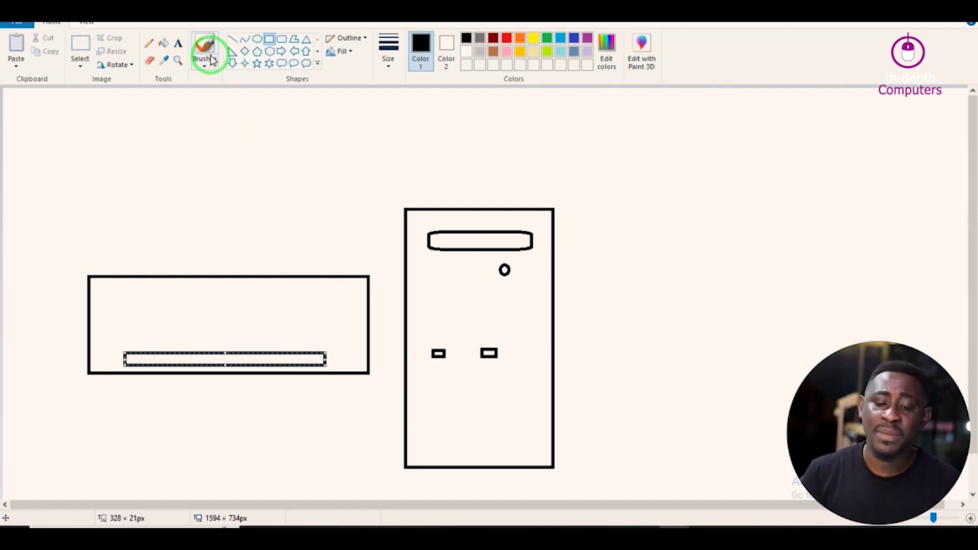
drag(105, 291, 141, 297)
drag(154, 293, 193, 299)
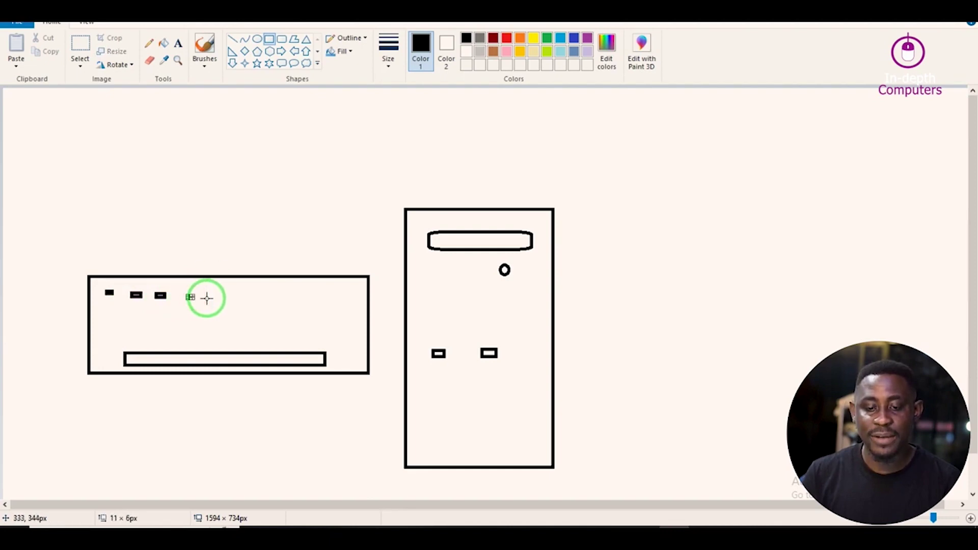
Step: Pick a round brush and stamp dots across the keyboard's top, right side and middle
click(204, 65)
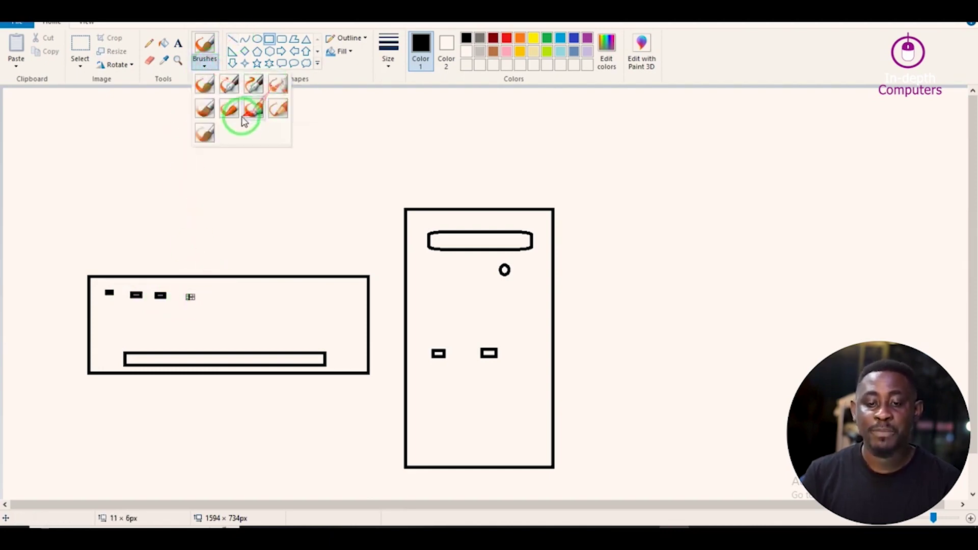
click(279, 83)
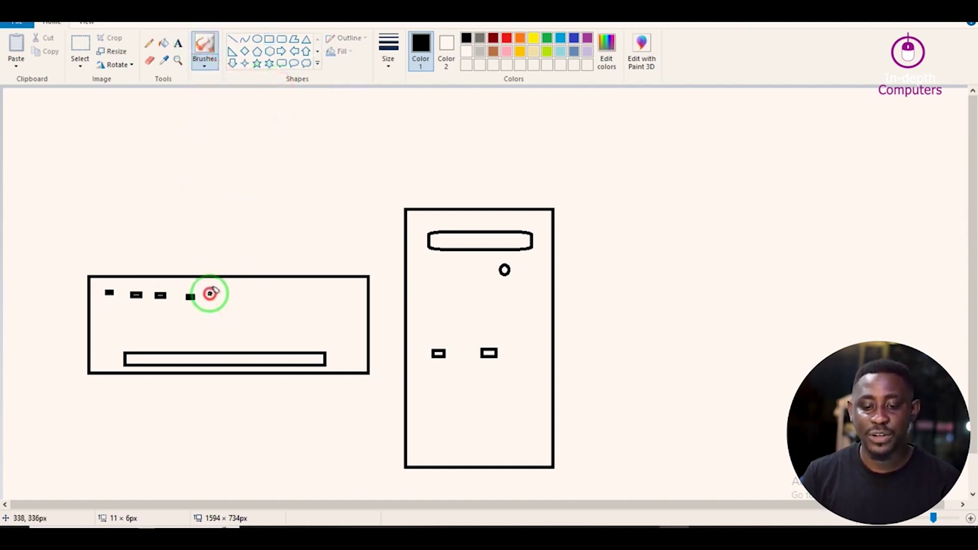
click(260, 288)
click(288, 291)
click(330, 283)
click(362, 295)
click(351, 327)
click(364, 363)
click(345, 358)
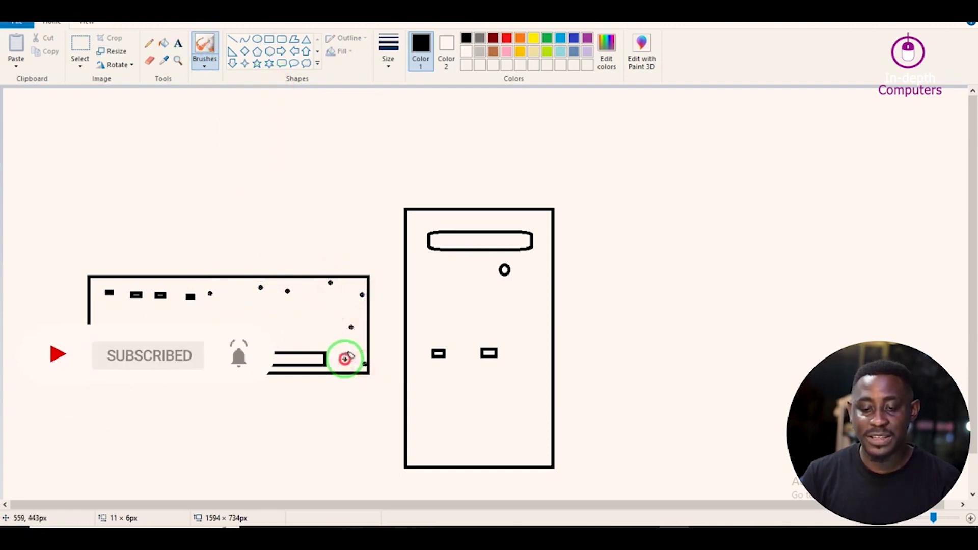
click(331, 330)
click(325, 307)
click(292, 323)
click(258, 326)
click(247, 313)
Step: Stamp more dots over the keyboard's left half and fill the remaining empty gaps
click(211, 345)
click(210, 328)
click(187, 323)
click(173, 337)
click(155, 309)
click(141, 327)
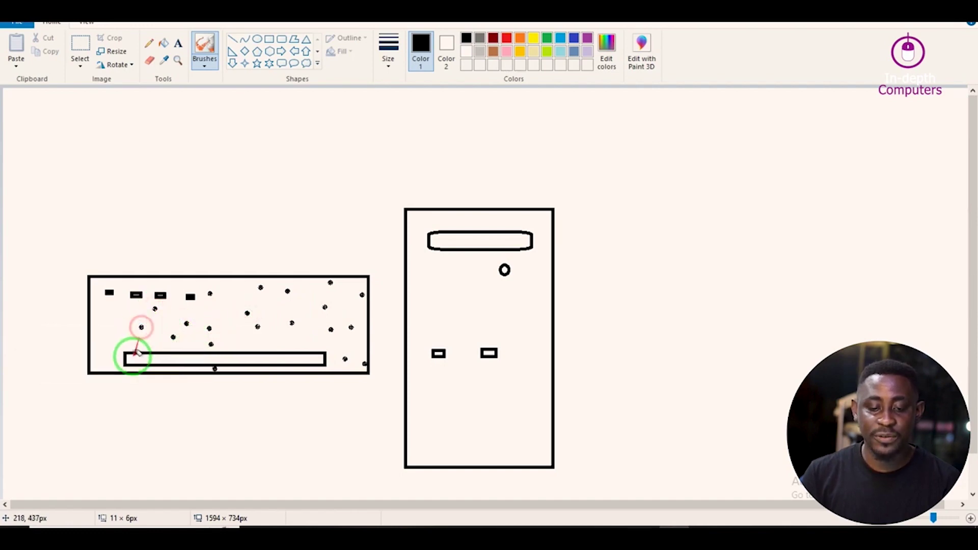
click(105, 352)
click(99, 332)
click(110, 322)
click(239, 336)
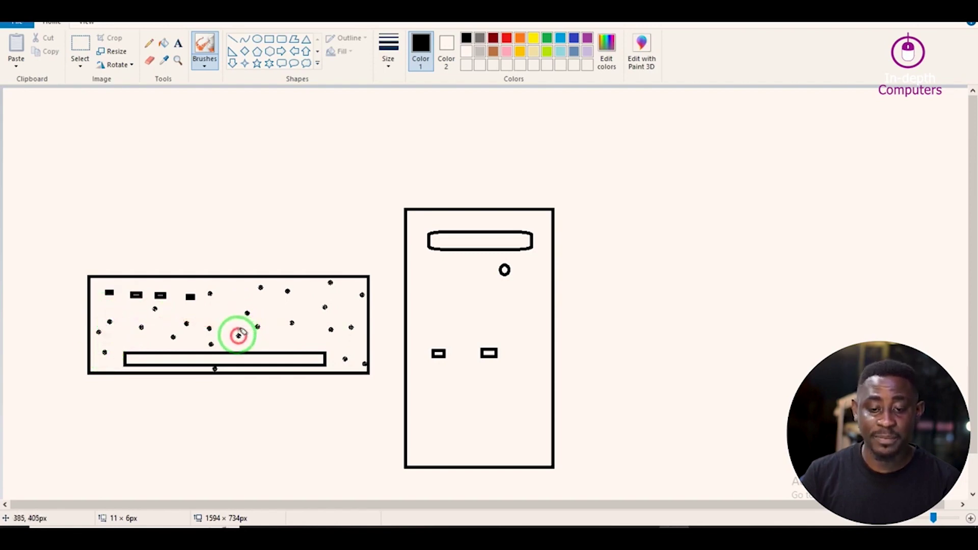
click(231, 299)
click(284, 343)
click(269, 315)
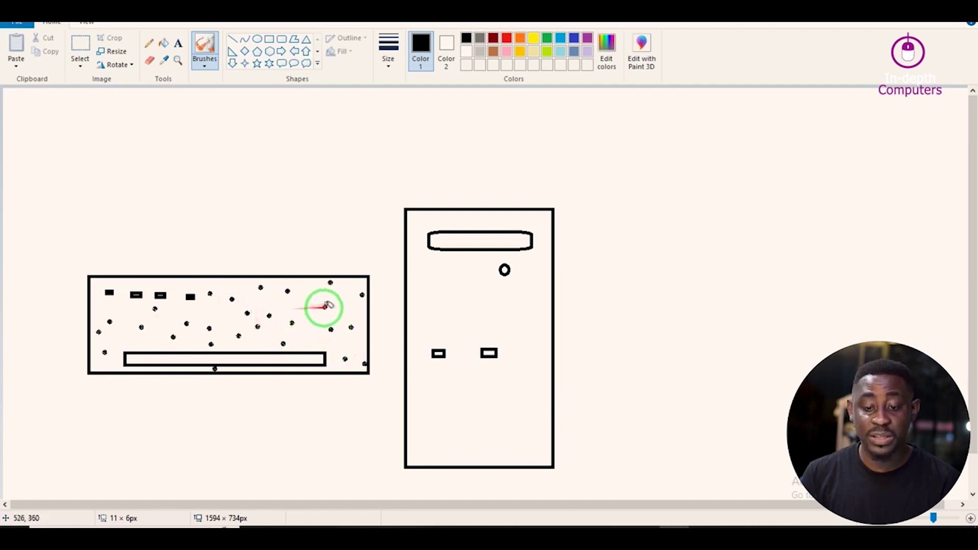
click(314, 344)
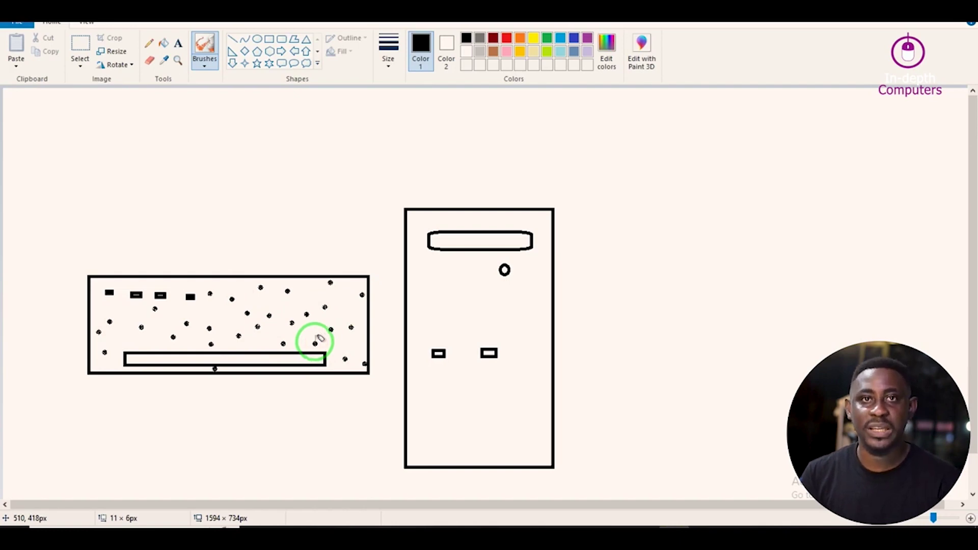
Step: Draw the monitor's outer frame right of the tower with an inner screen rectangle
click(269, 40)
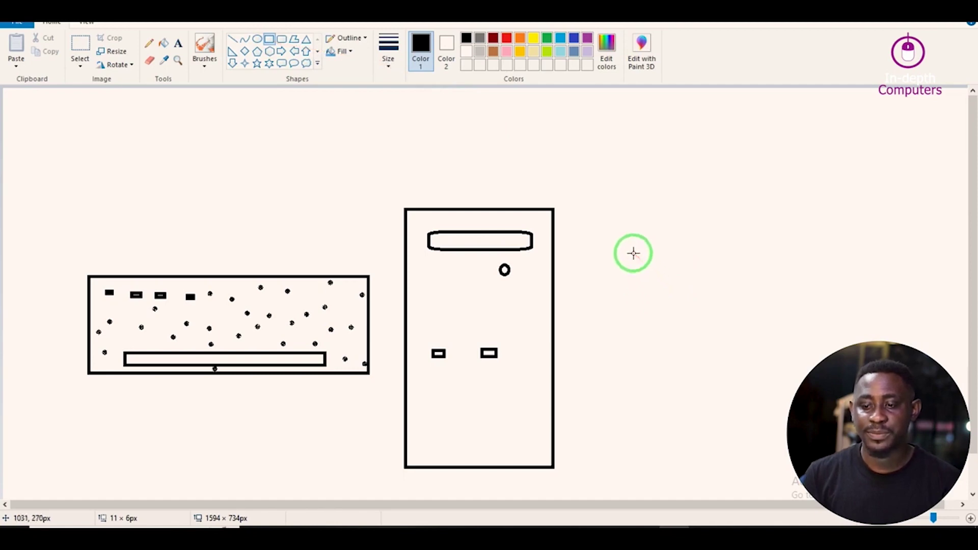
drag(632, 251, 832, 410)
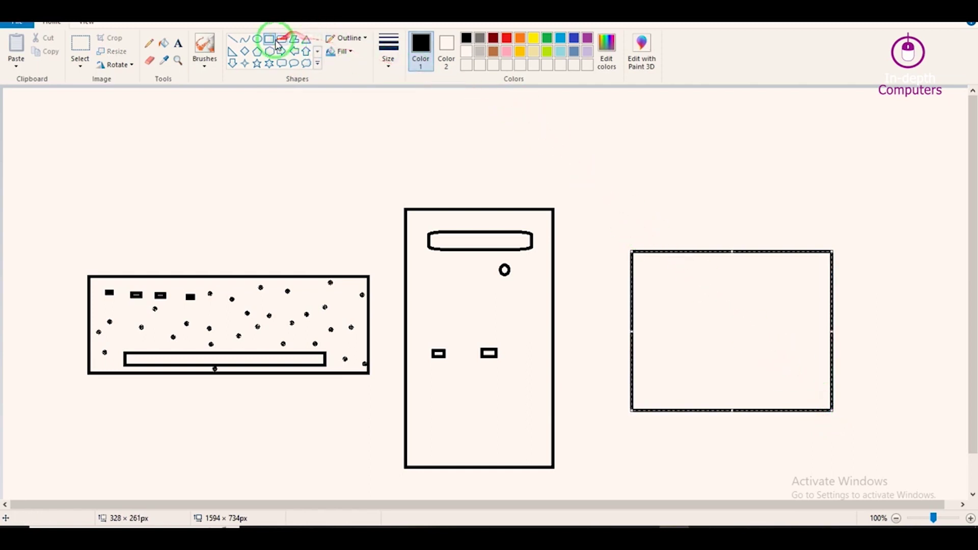
click(635, 199)
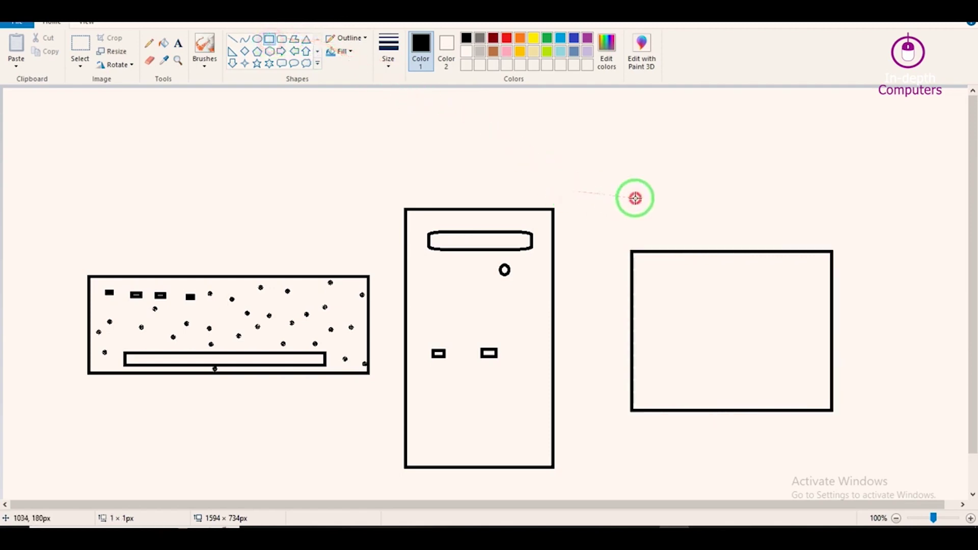
drag(645, 264, 805, 380)
drag(812, 405, 819, 396)
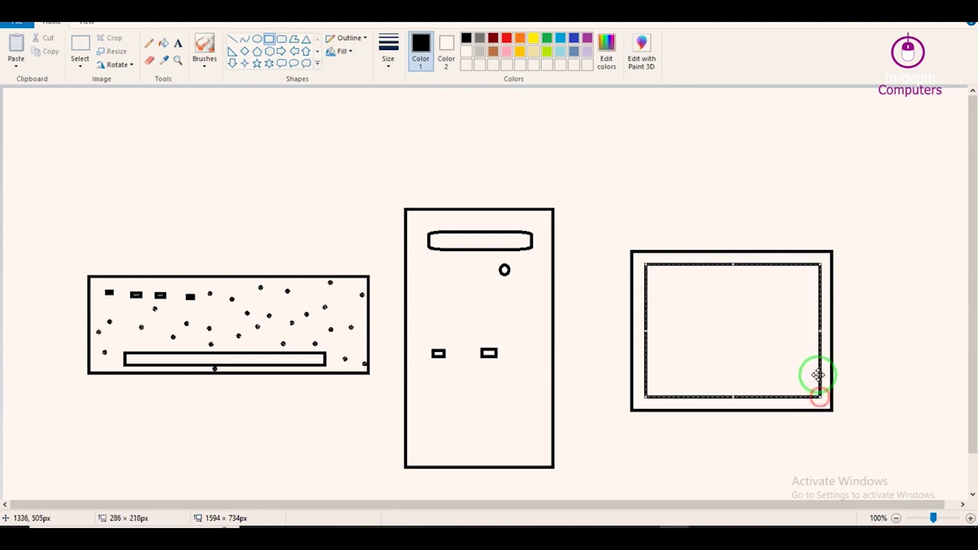
Step: Draw two lines from the monitor's right corners, joined at their ends to form its side
click(233, 42)
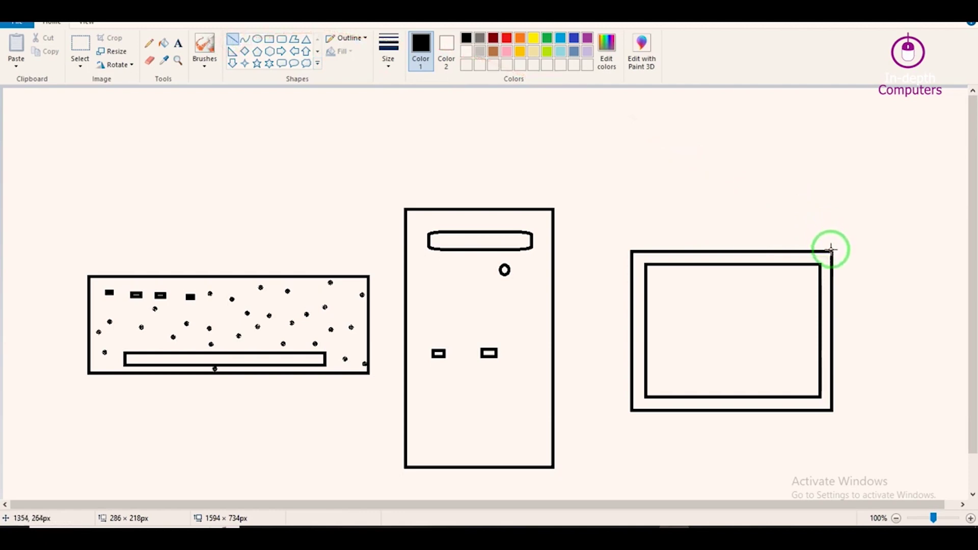
drag(830, 250, 905, 339)
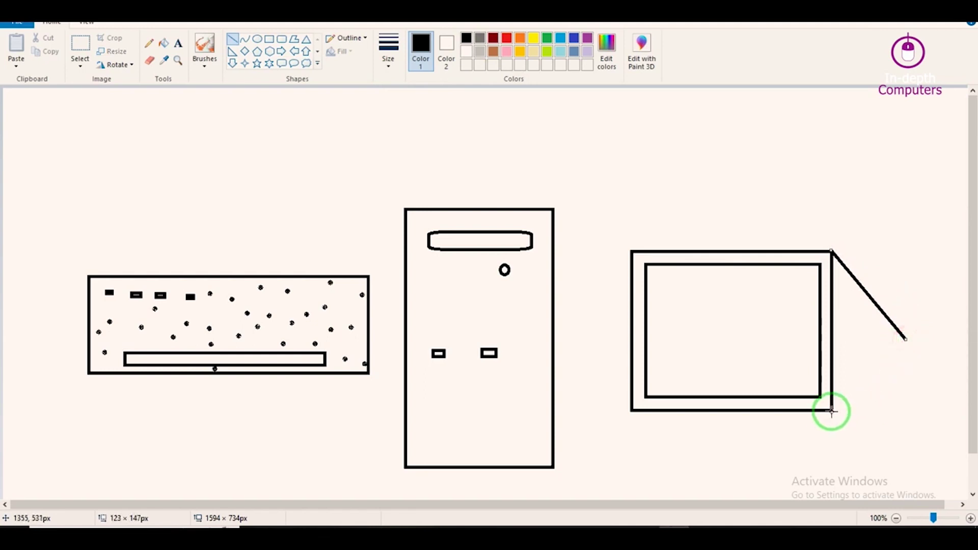
drag(831, 409, 897, 379)
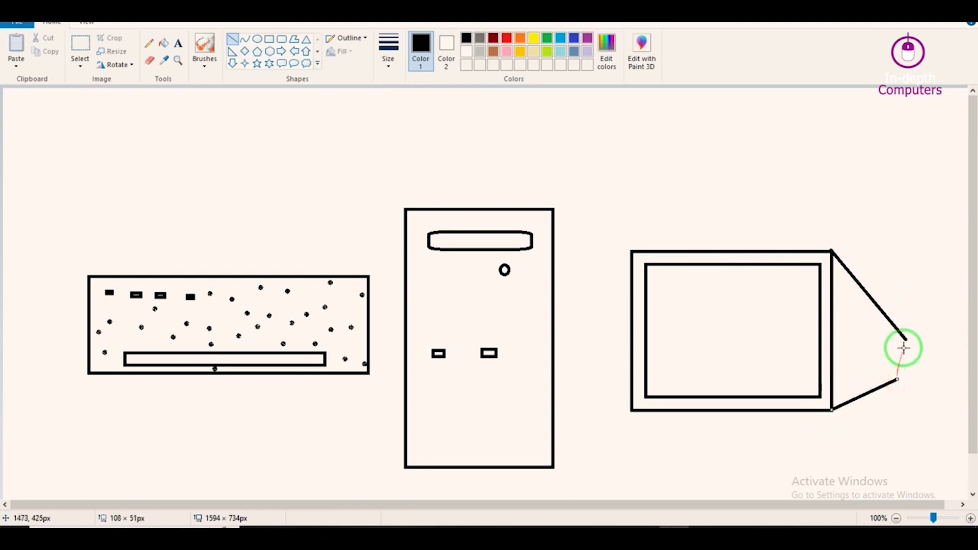
drag(907, 339, 897, 378)
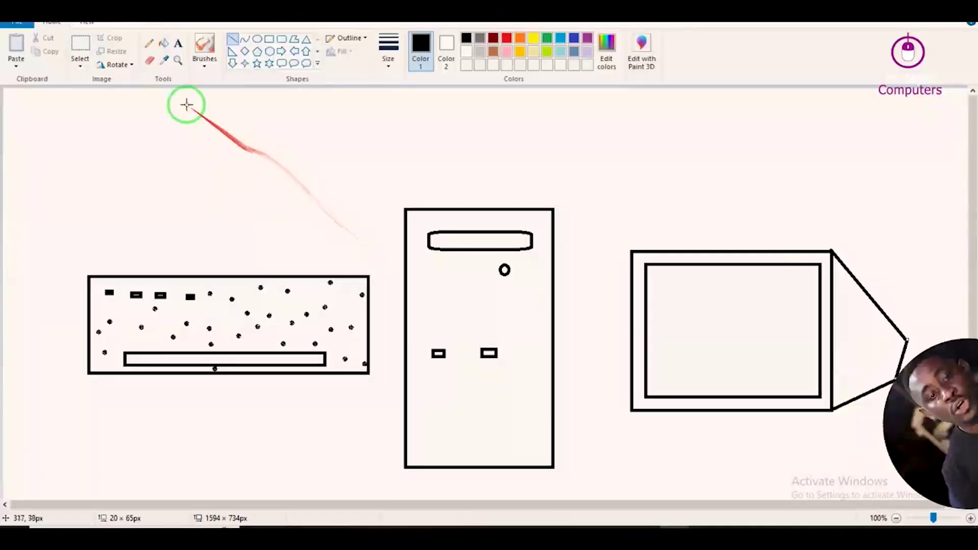
Step: Print the drawing on the HP LaserJet 3390, all pages, 1 copy
click(21, 24)
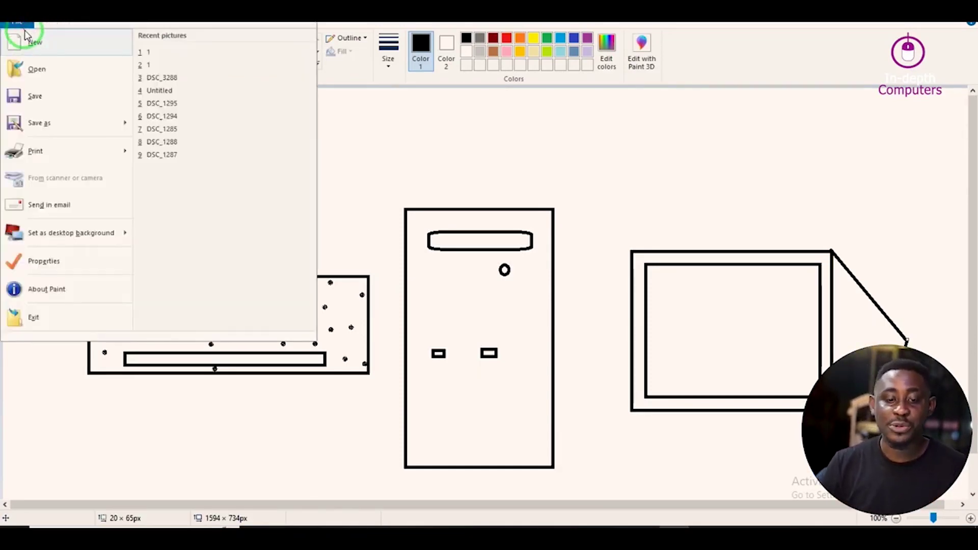
mouse_move(39, 151)
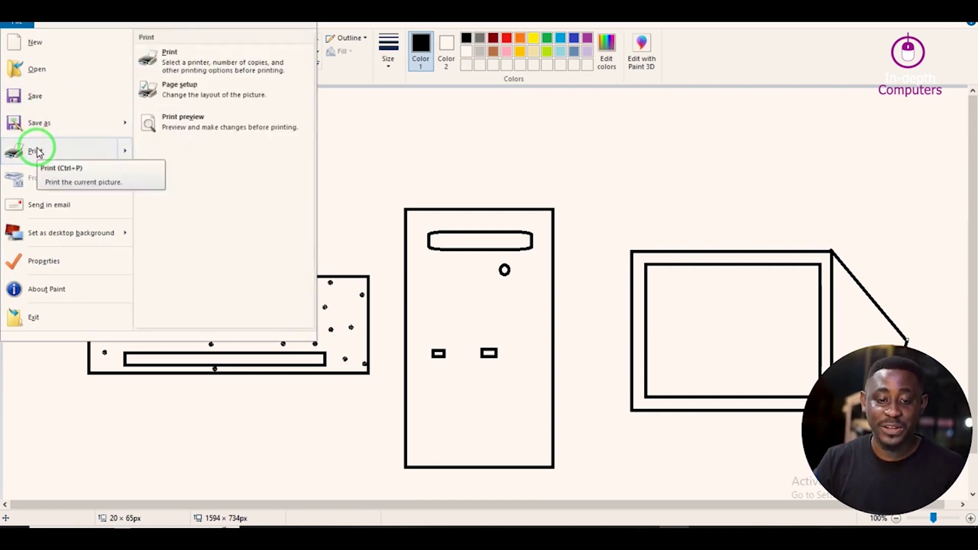
click(38, 151)
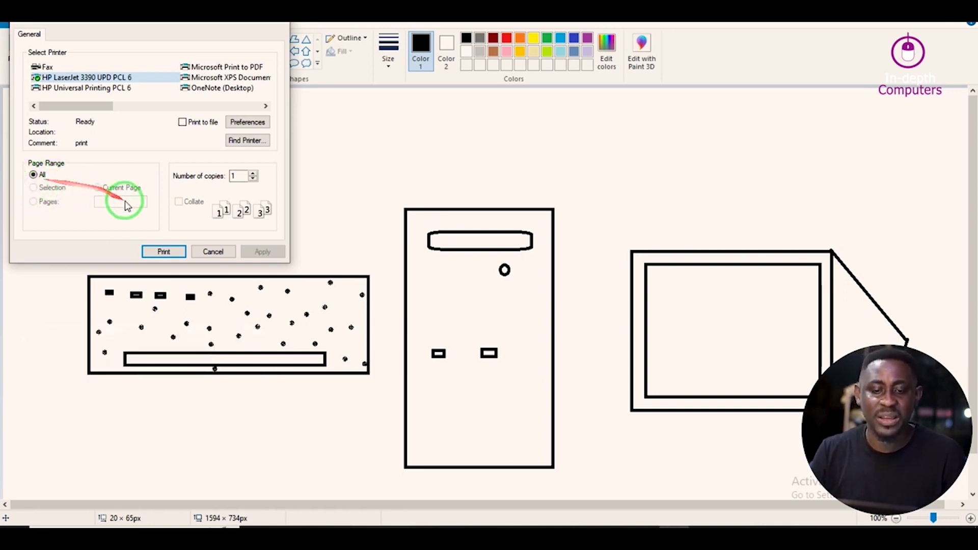
click(162, 252)
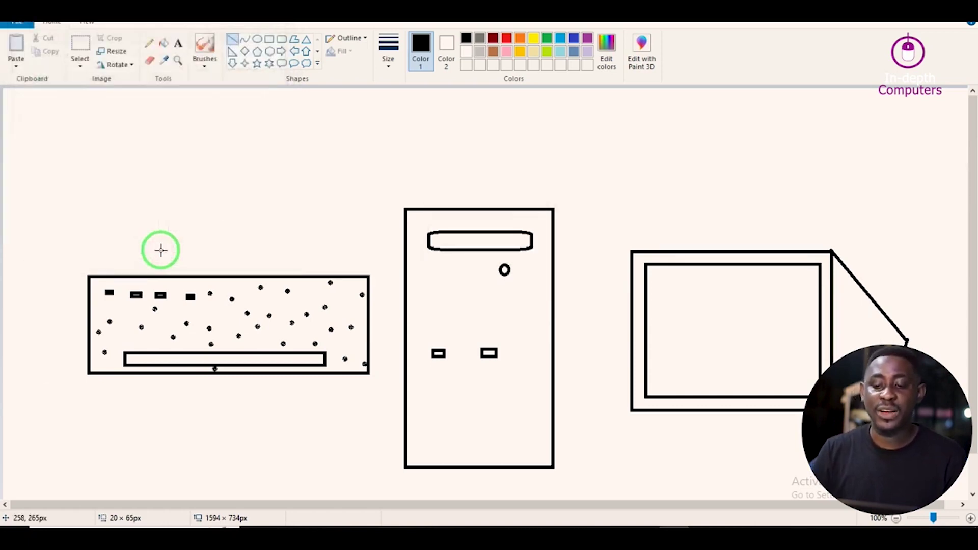